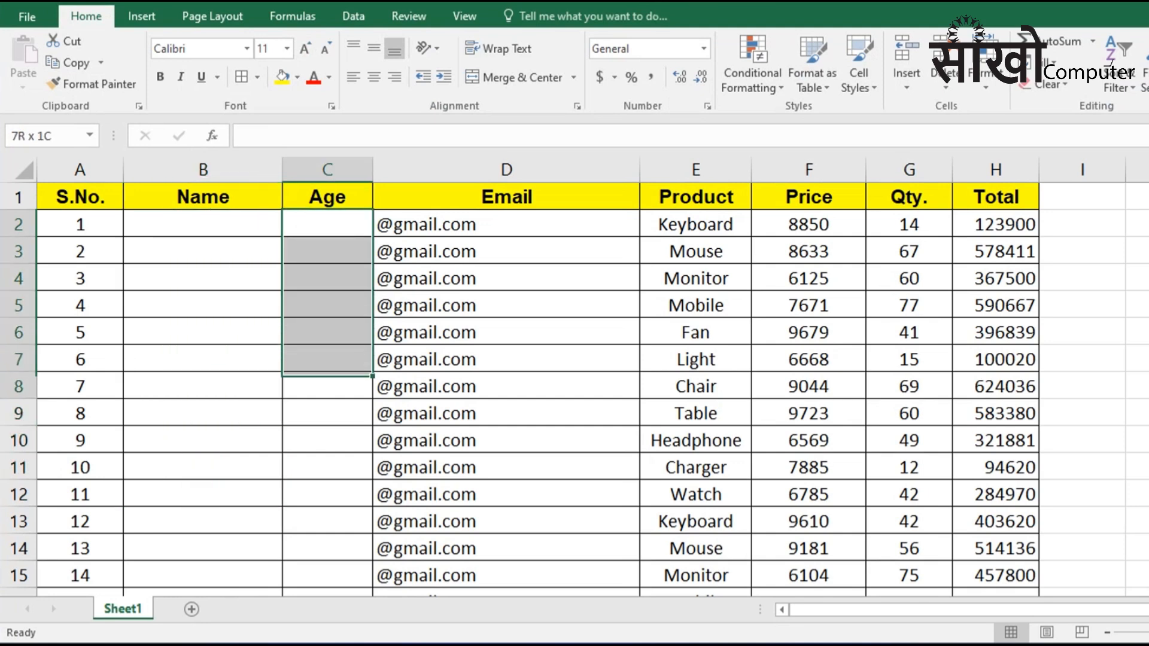
left_click_drag(695, 224, 696, 494)
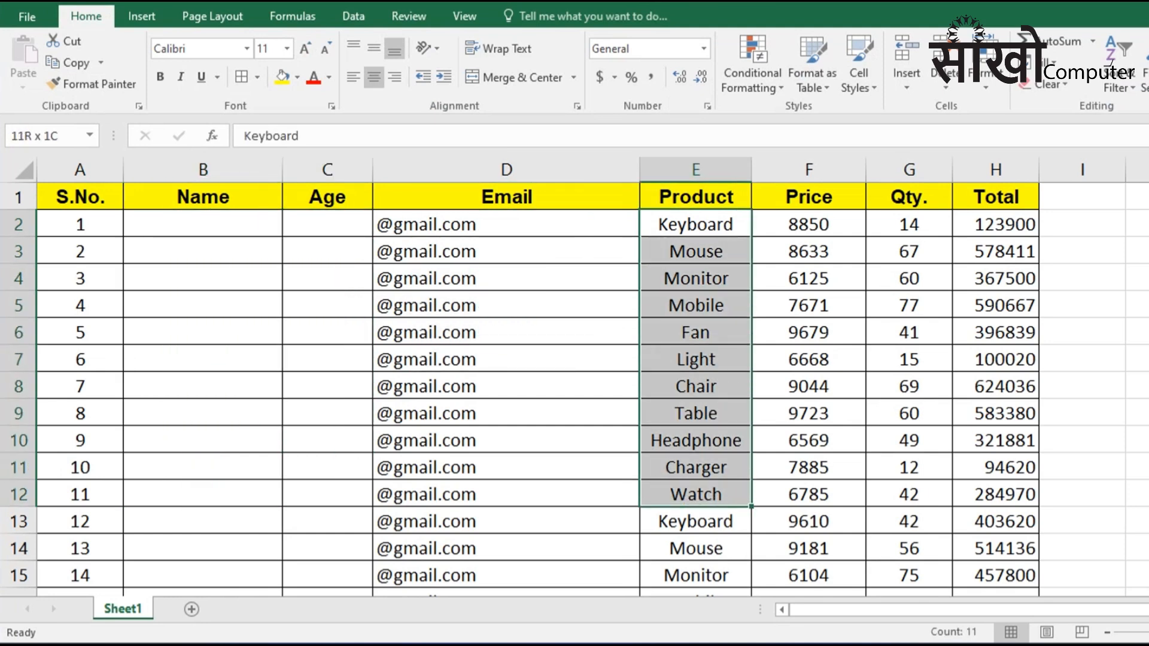
left_click_drag(808, 225, 809, 386)
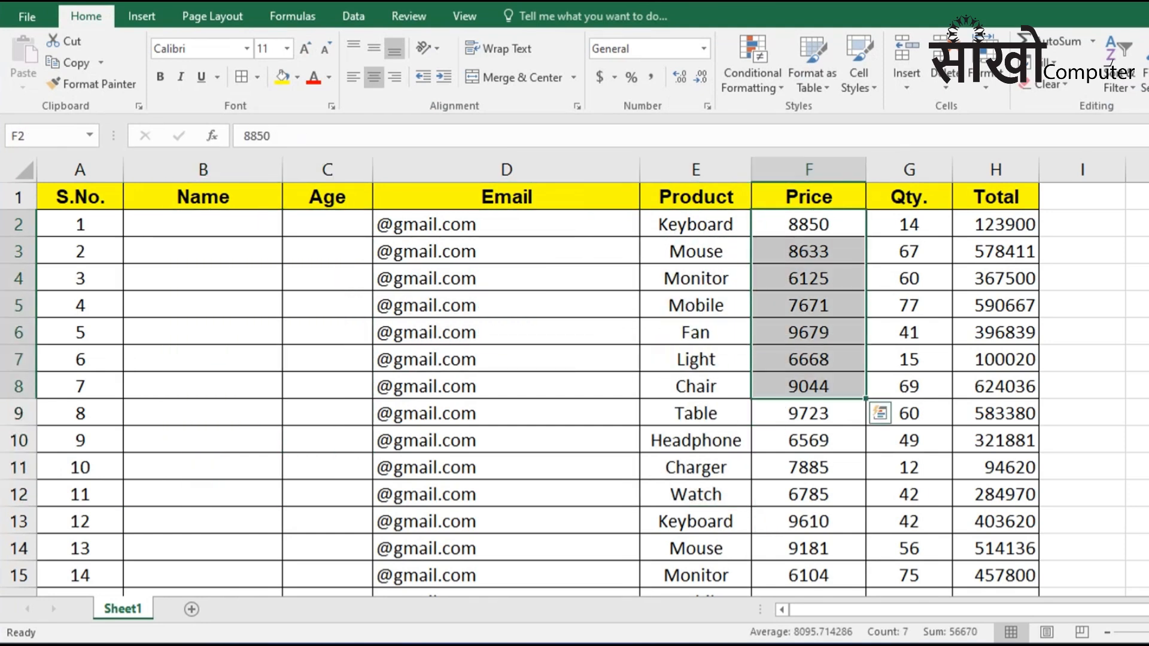
left_click_drag(908, 224, 908, 440)
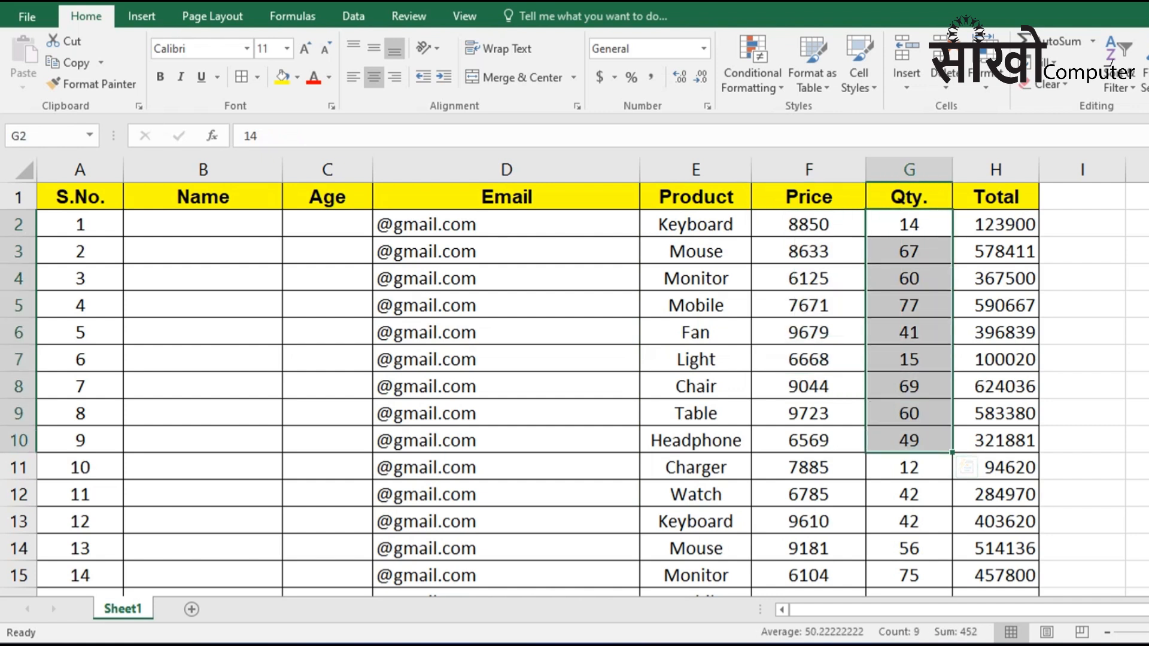
left_click_drag(995, 251, 995, 413)
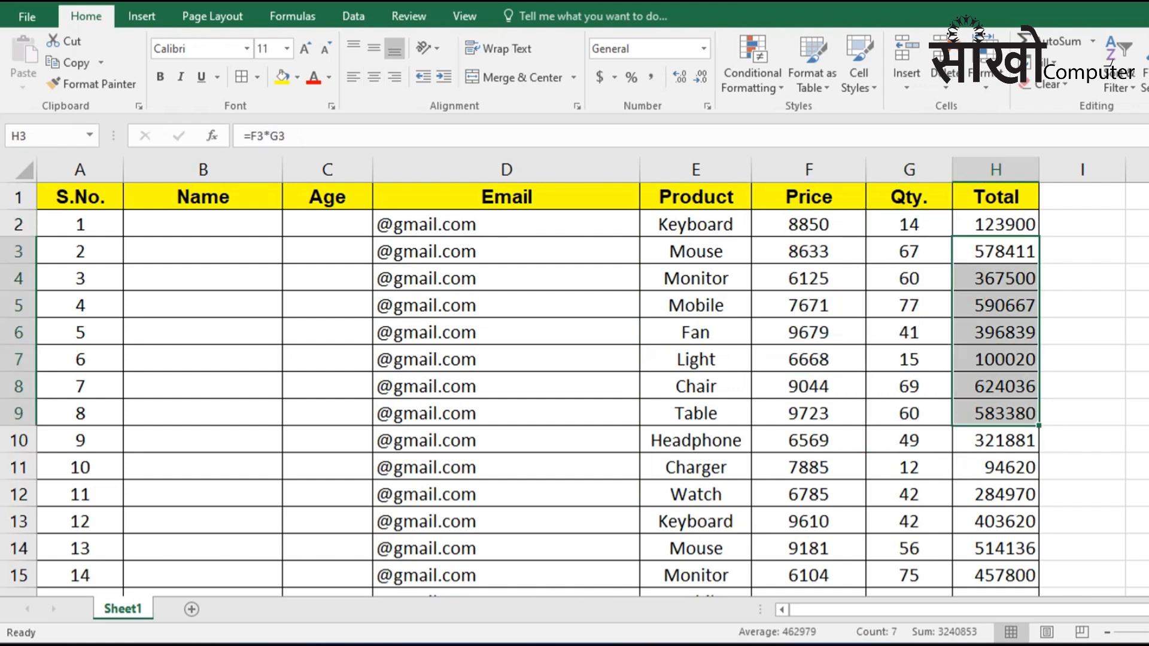
left_click_drag(506, 224, 506, 548)
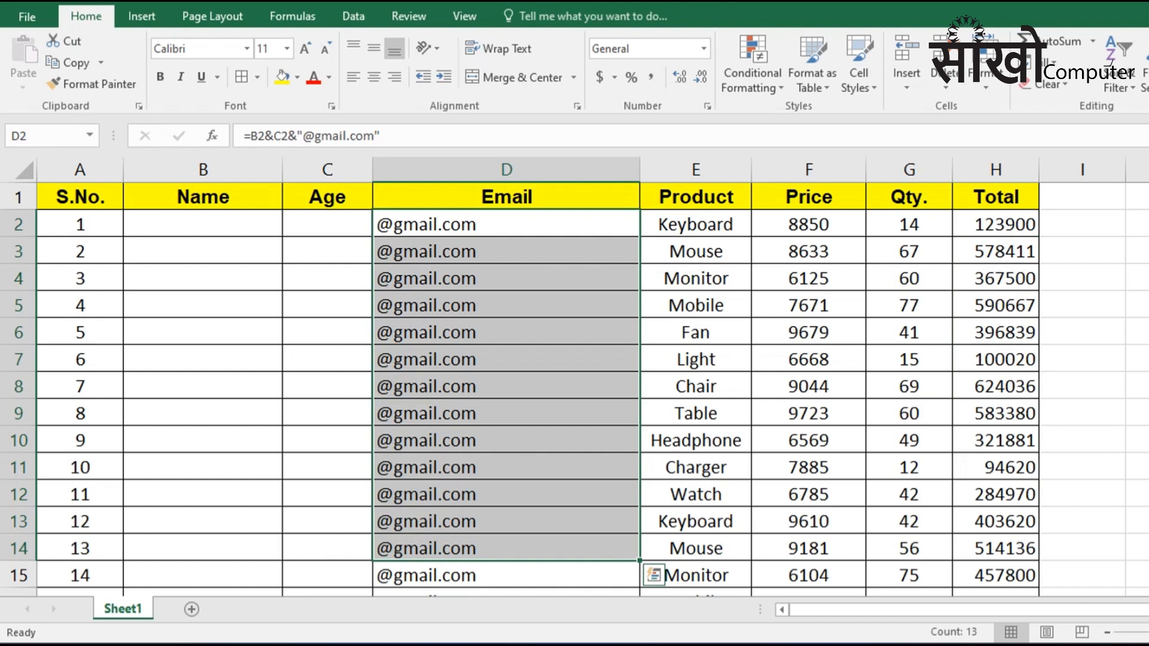
With cell B2 selected as the paste target, switch to Chrome, search for "random name generator" and open the randomwordgenerator.com result.
left_click(203, 225)
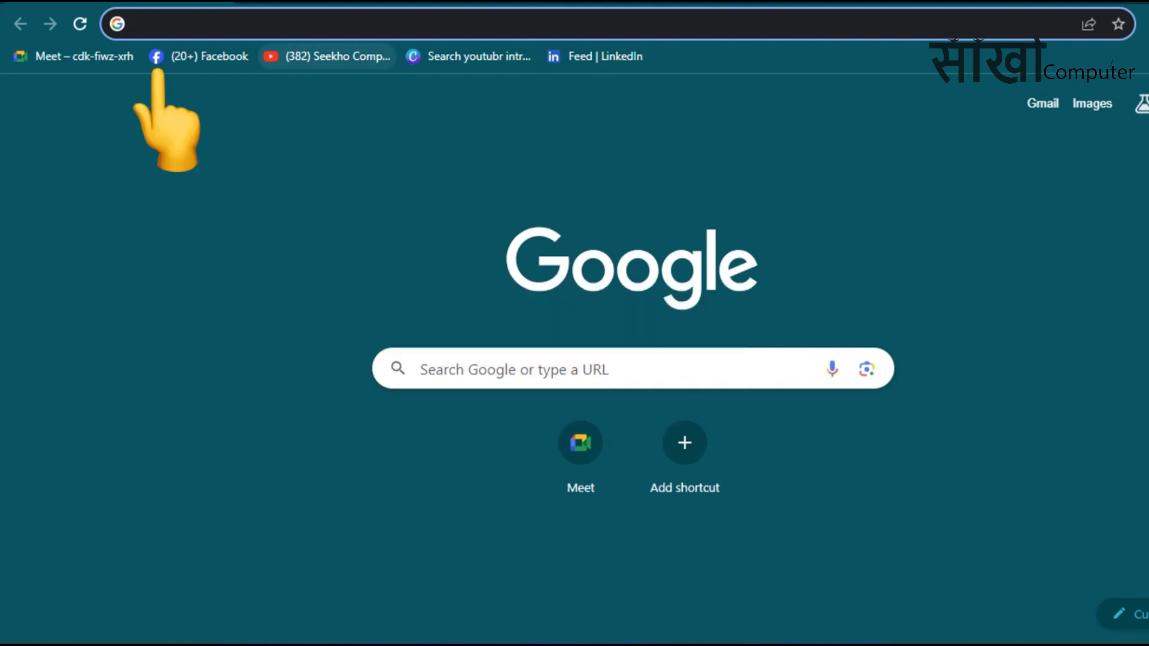
type("na")
key("BackSpace")
key("BackSpace")
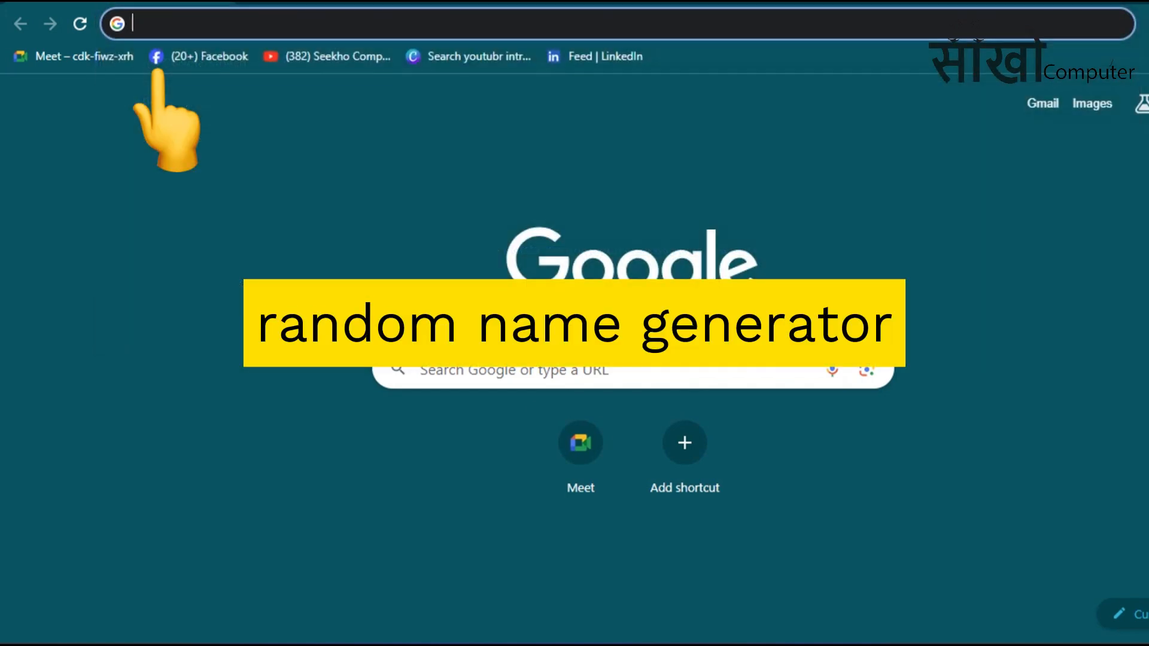
type("ran")
key("Return")
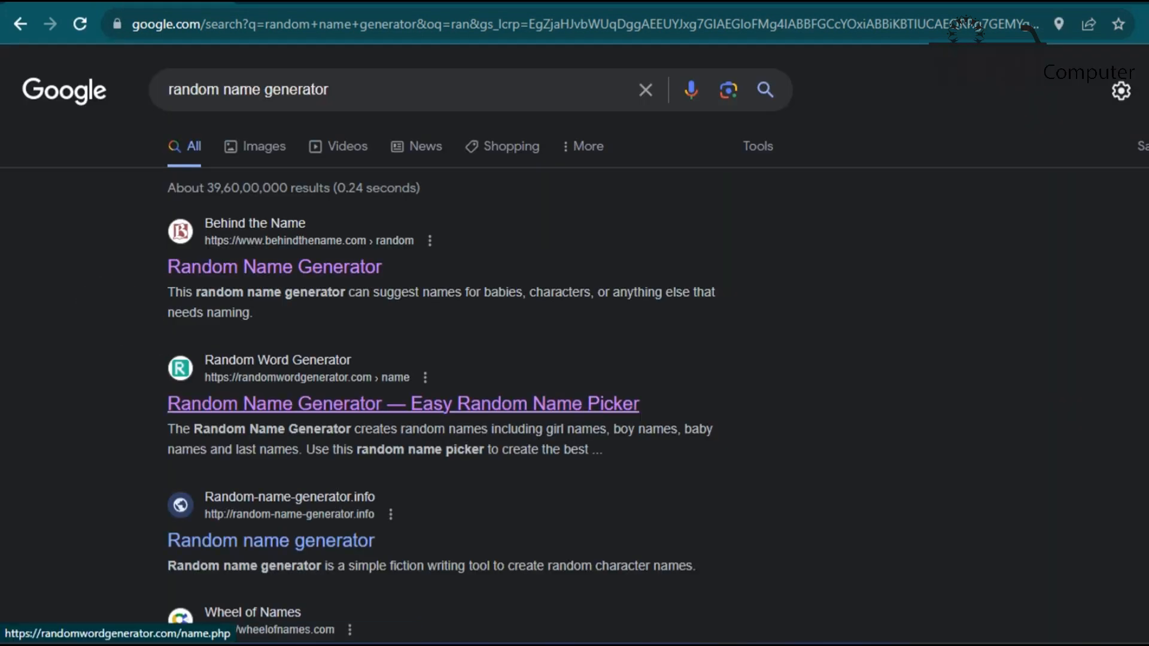
left_click(403, 403)
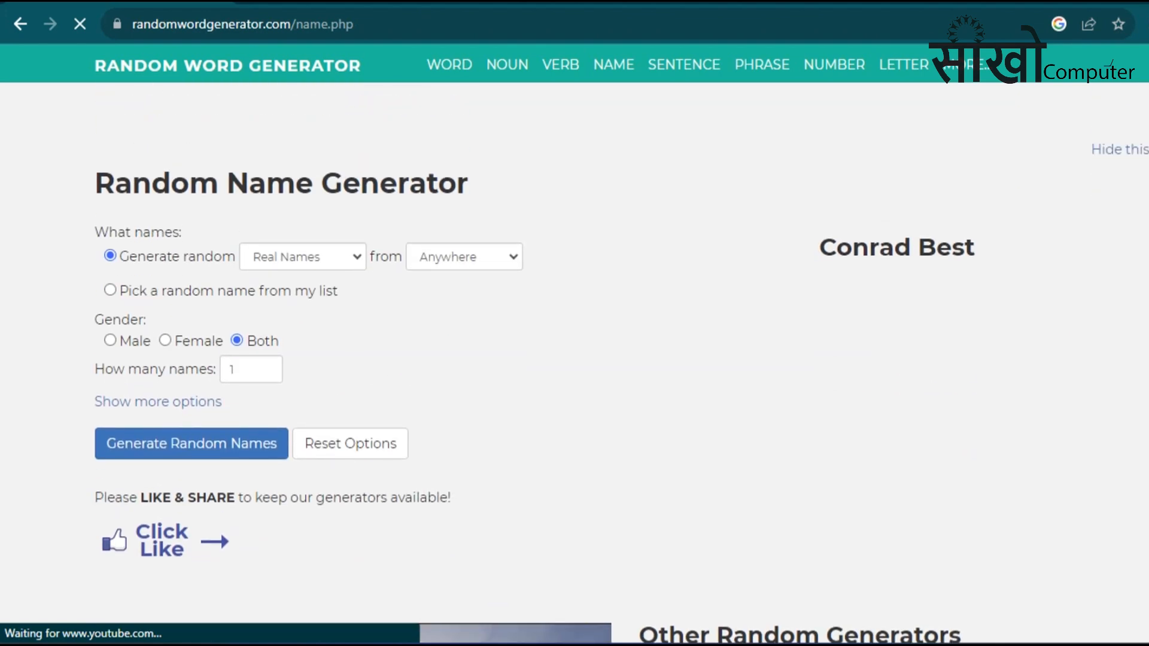
Generate 15 random real names of both genders from anywhere and look through the resulting list.
left_click(244, 369)
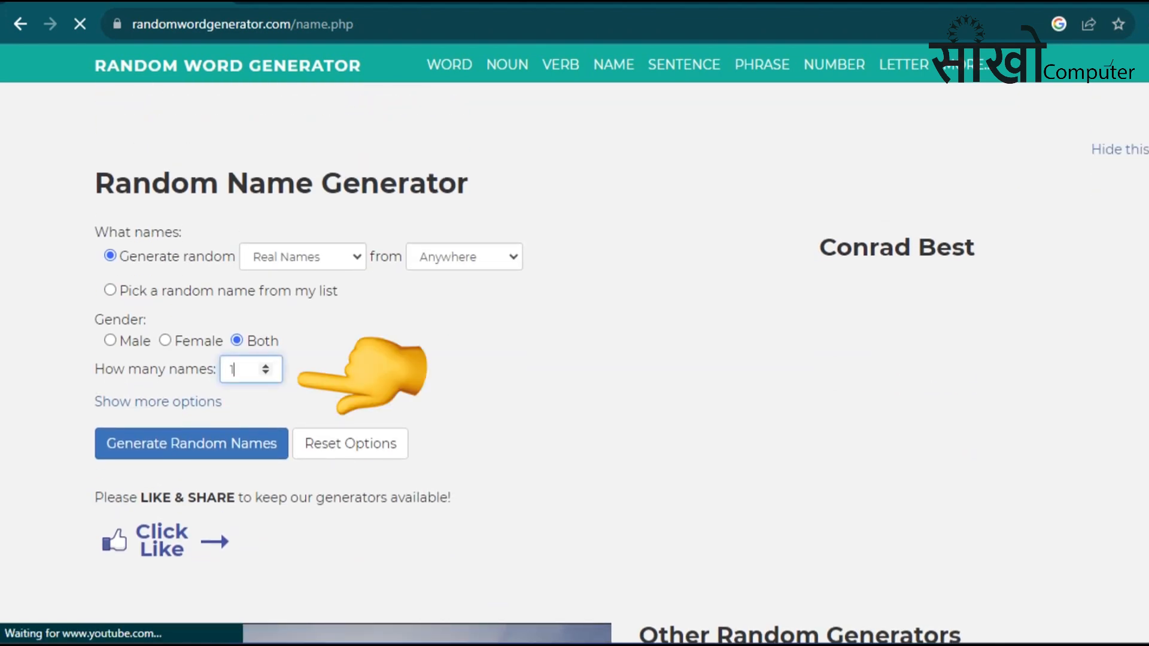
type("5")
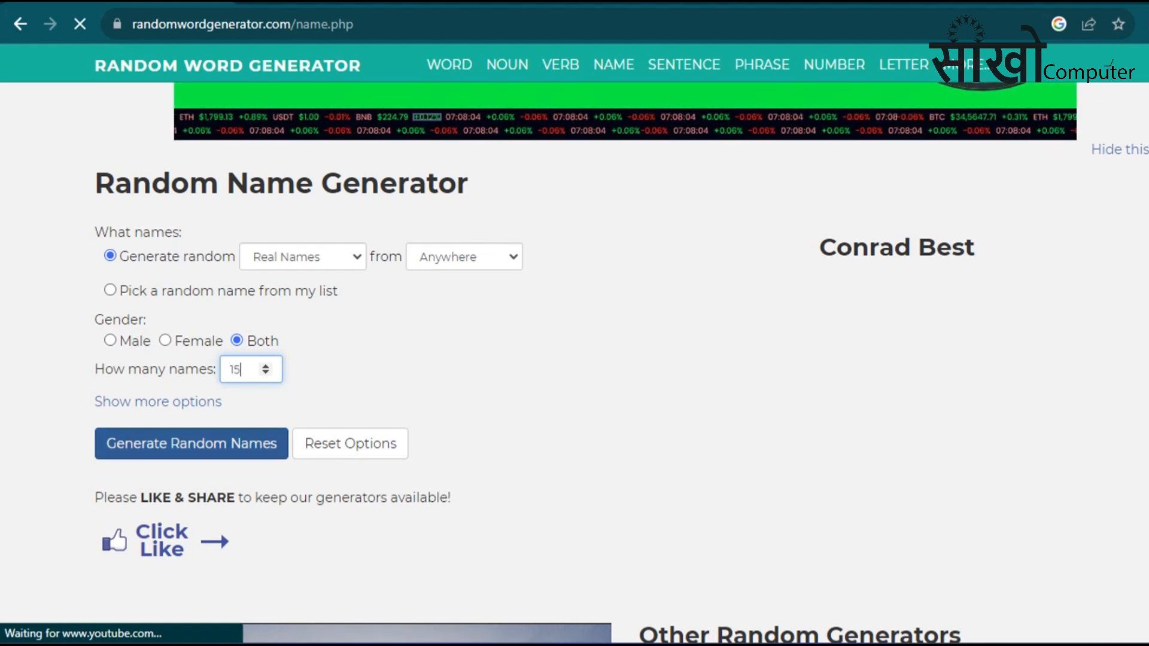
left_click(191, 443)
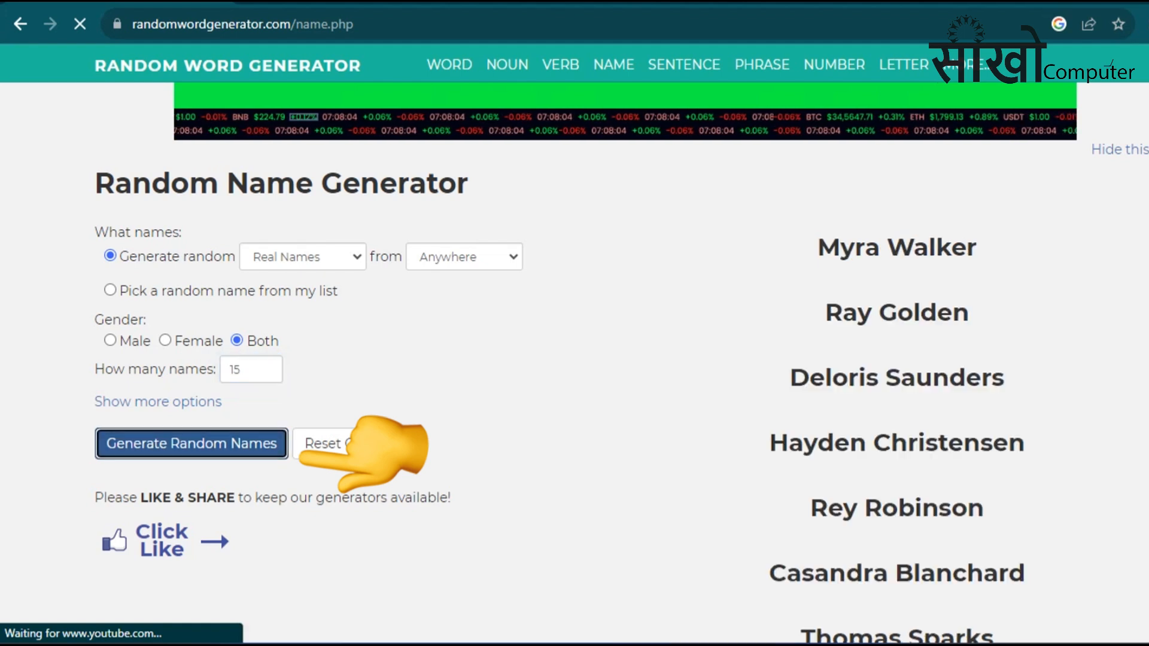
scroll(574, 359, "down", 7)
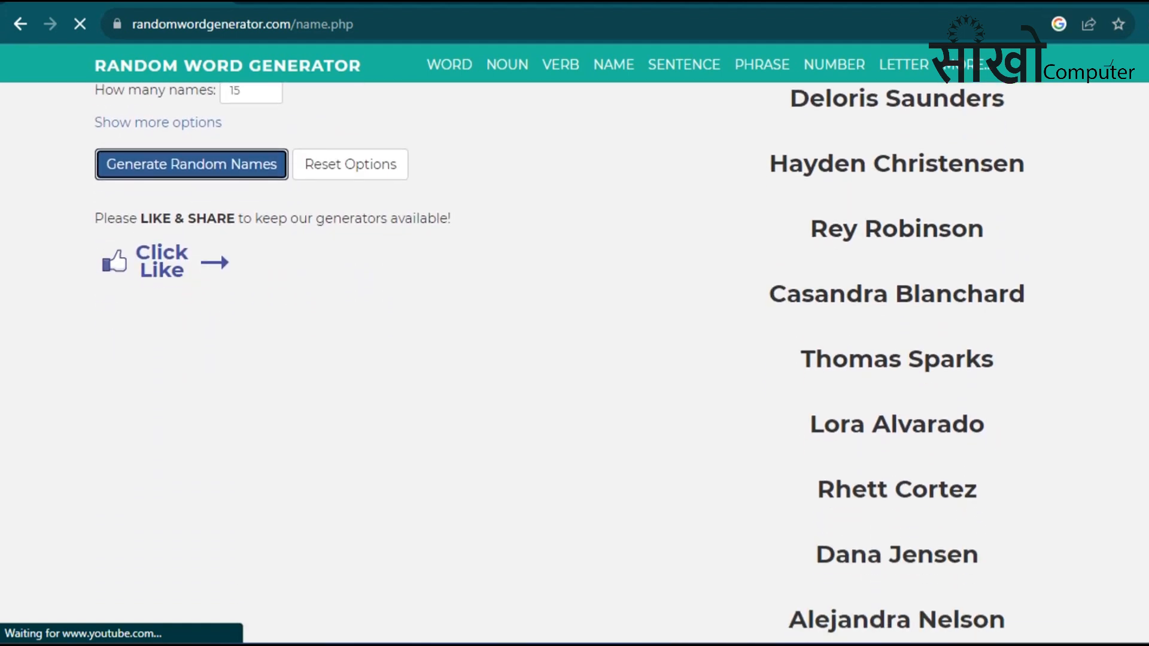
scroll(574, 359, "down", 5)
scroll(575, 359, "up", 12)
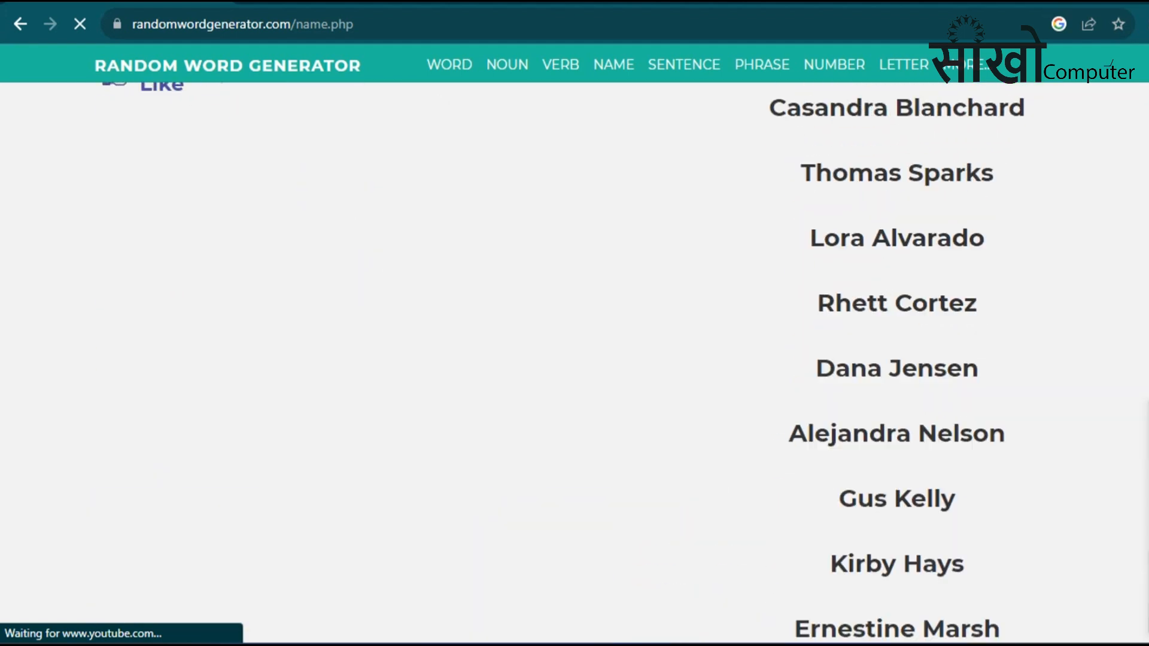
scroll(575, 359, "up", 2)
scroll(574, 359, "down", 2)
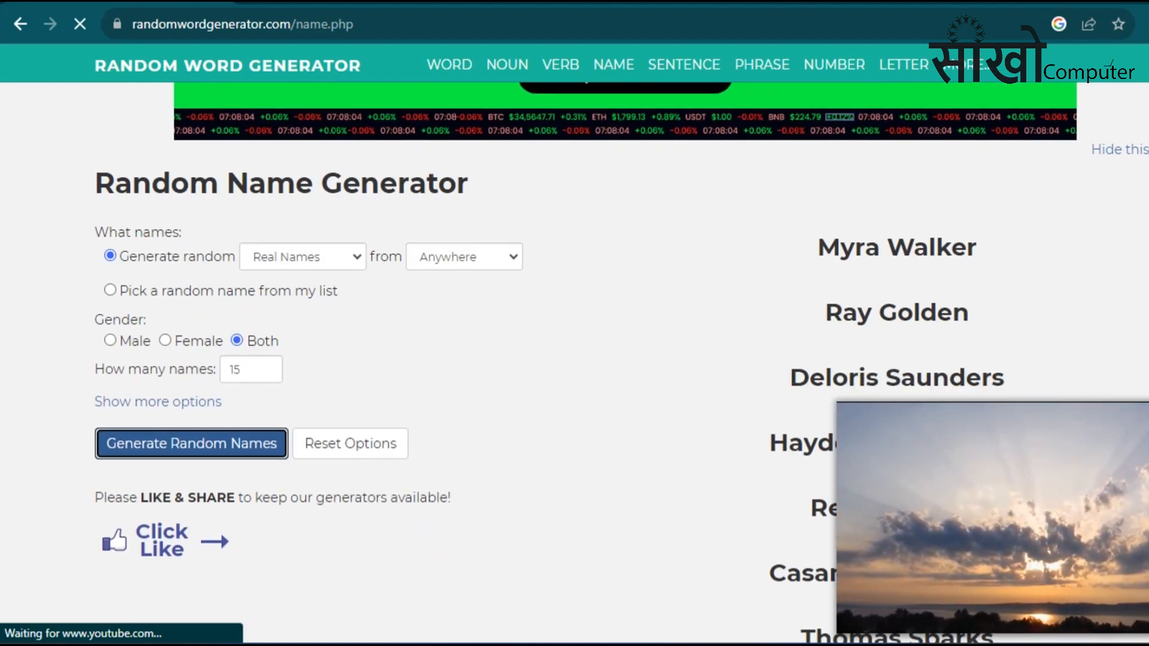
Close the floating video and copy all 15 generated names.
left_click(1144, 409)
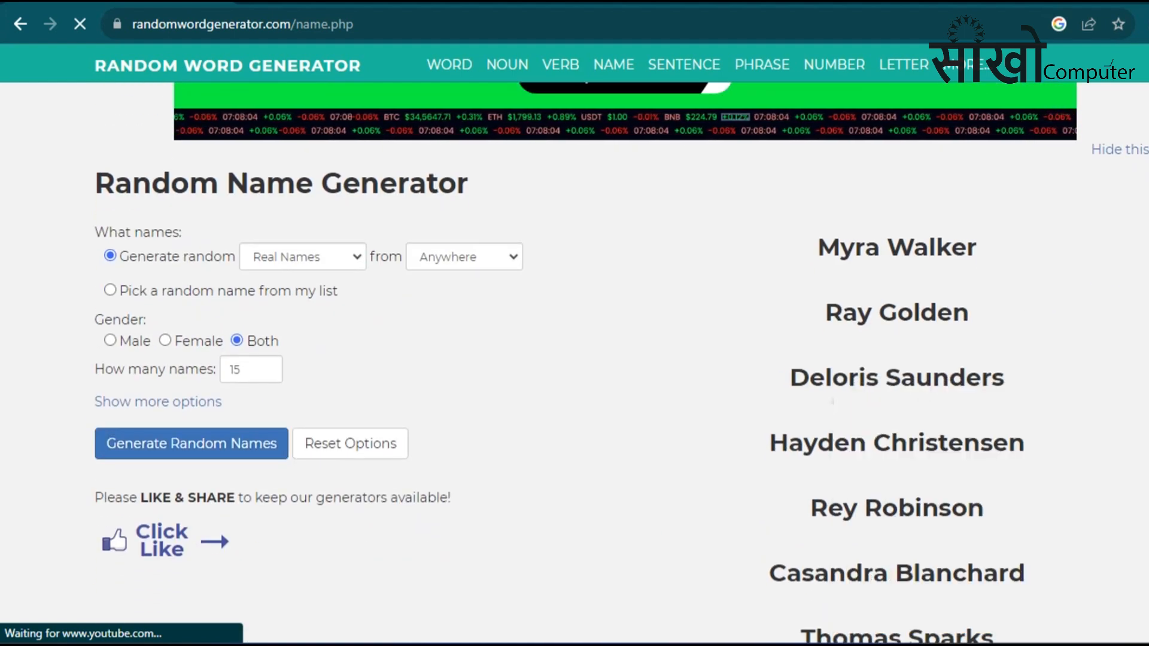
left_click_drag(818, 247, 1022, 450)
key("ctrl+c")
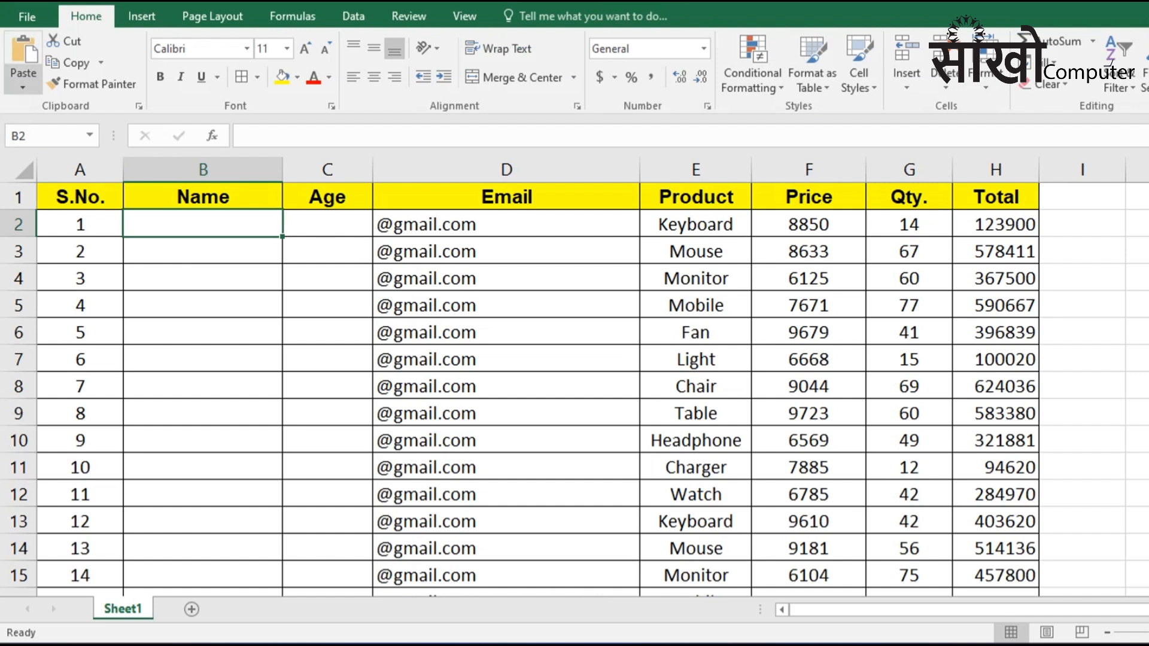
Try pasting the copied names into Excel's Name column from B2 with their source formatting, and undo the paste.
left_click(23, 84)
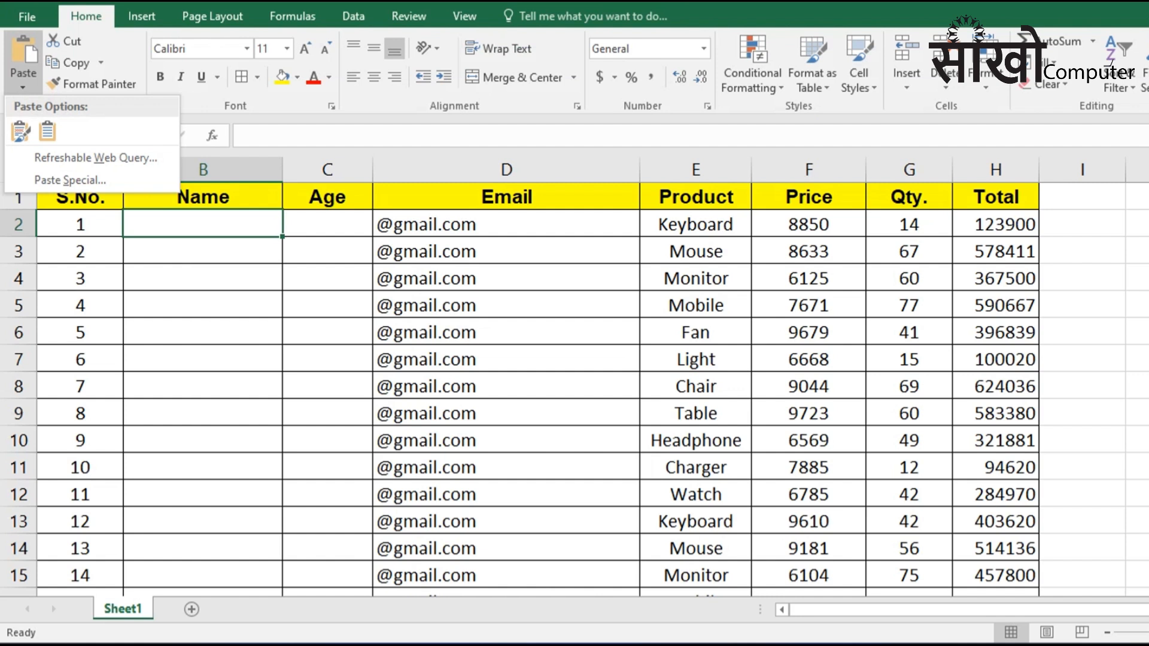
key("Escape")
key("ctrl+v")
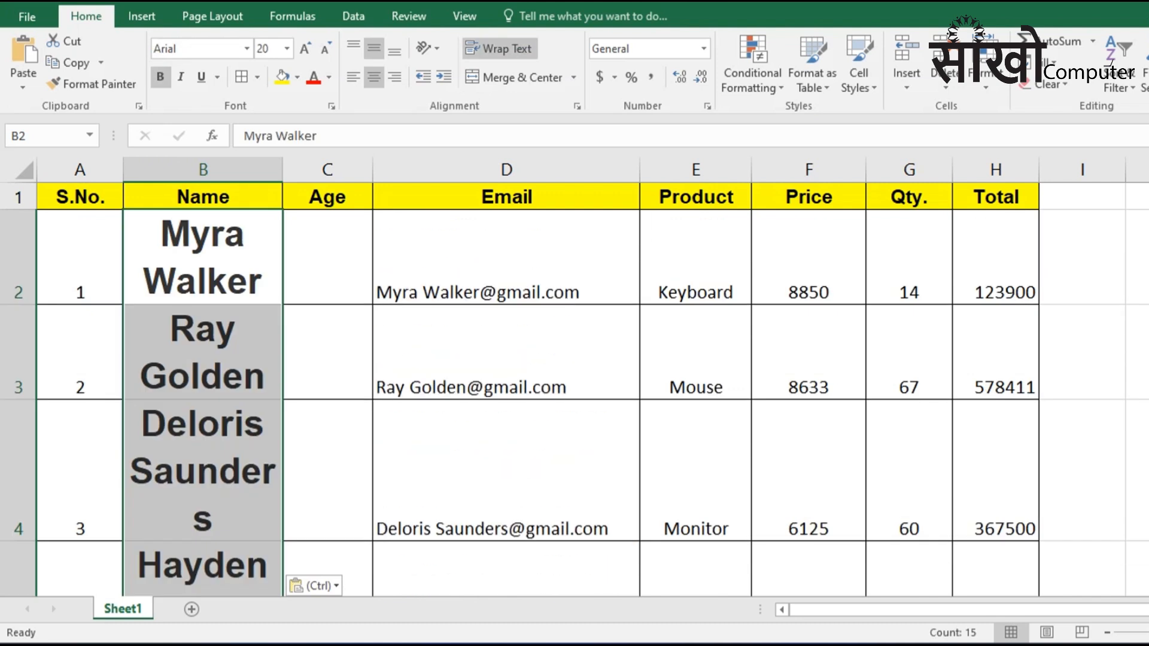
scroll(575, 389, "down", 10)
scroll(575, 389, "up", 7)
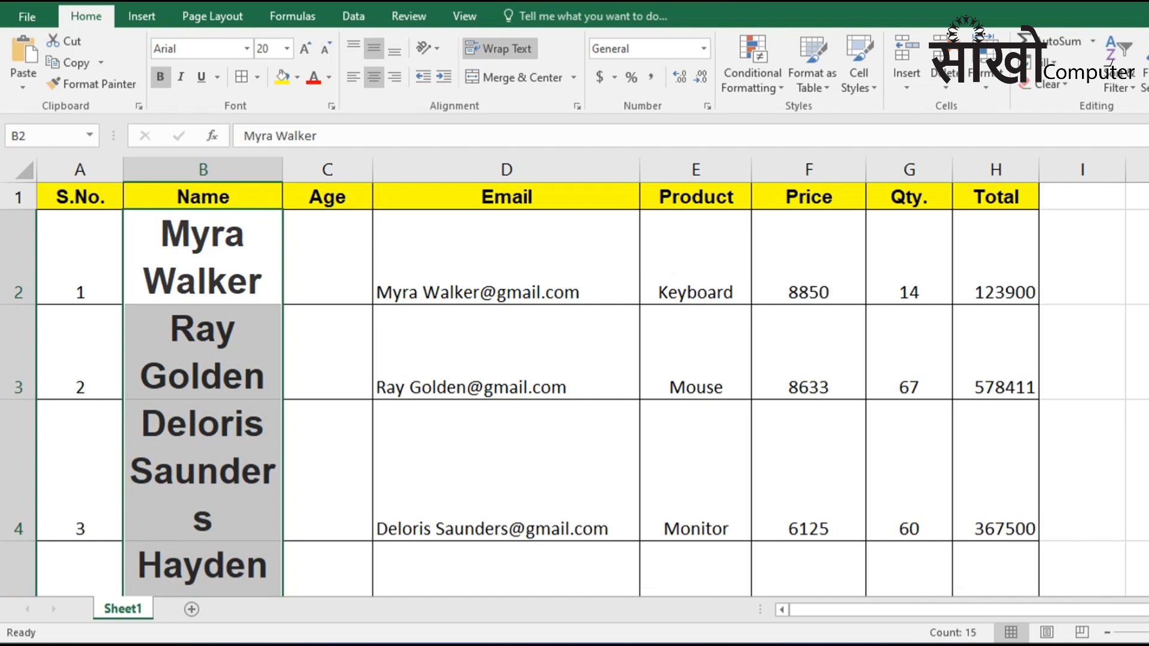
key("ctrl+z")
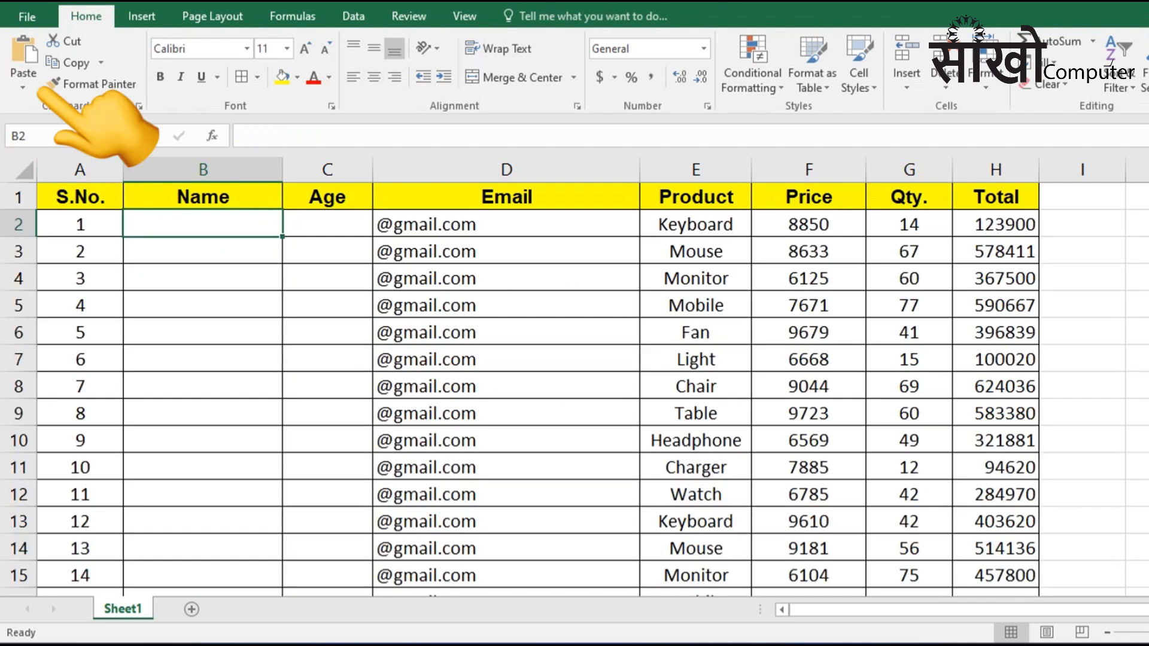
Paste the copied names from B2 down with Match Destination Formatting and widen the Name column to fit them.
left_click(36, 88)
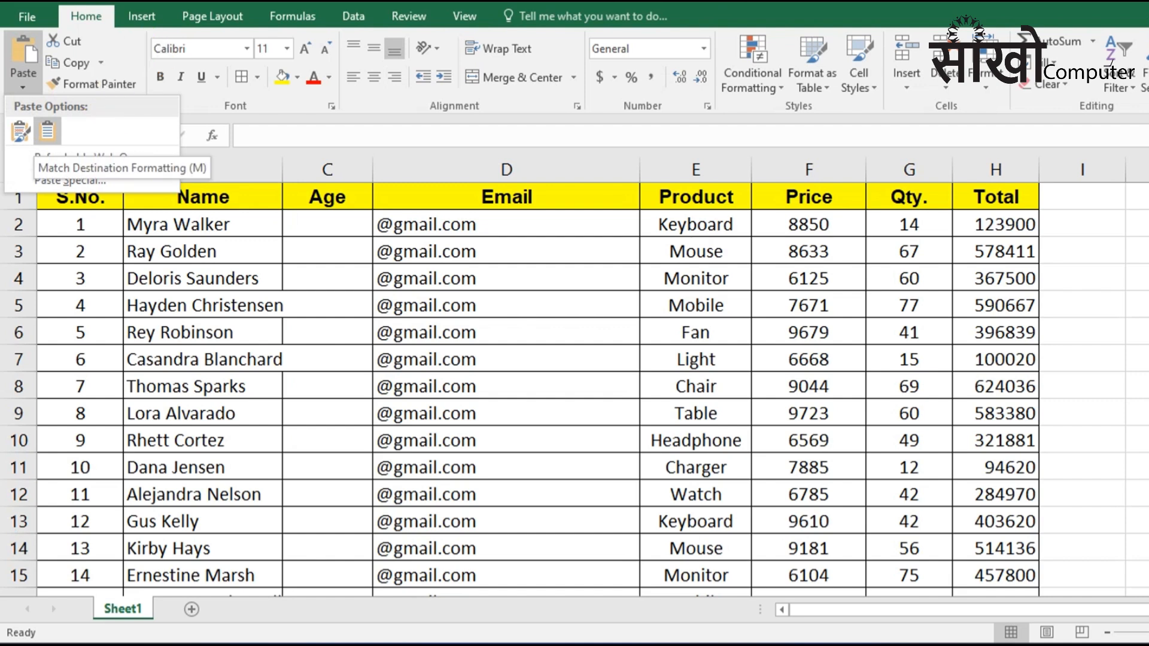
left_click(48, 130)
left_click(203, 251)
left_click_drag(282, 170, 294, 170)
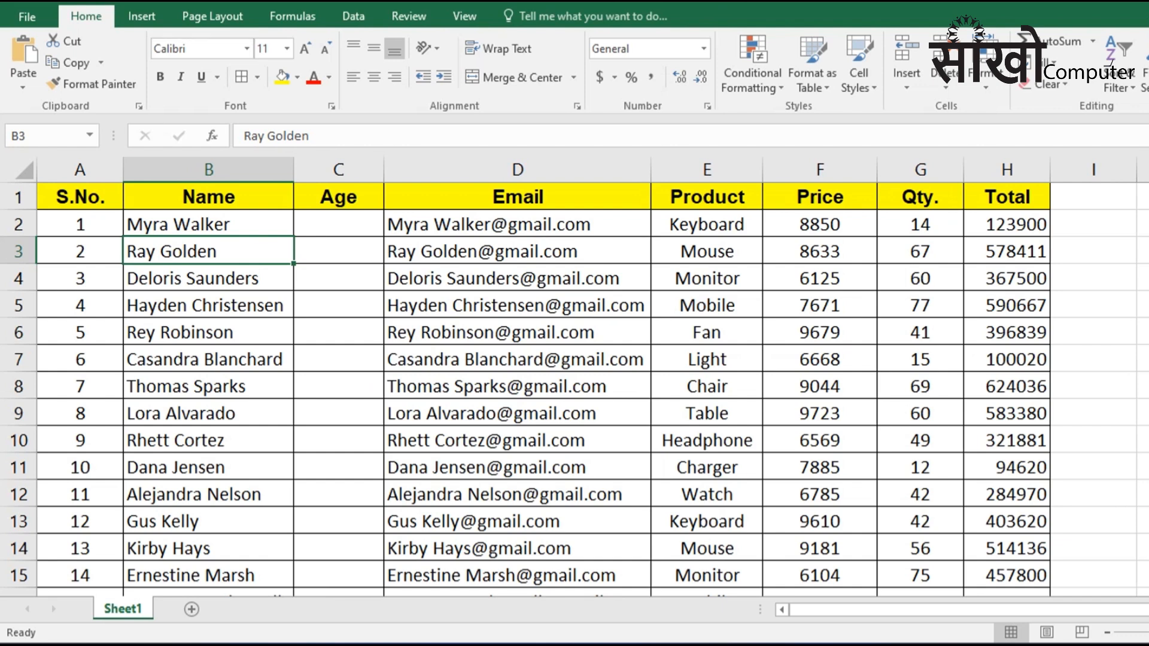
left_click_drag(203, 224, 204, 467)
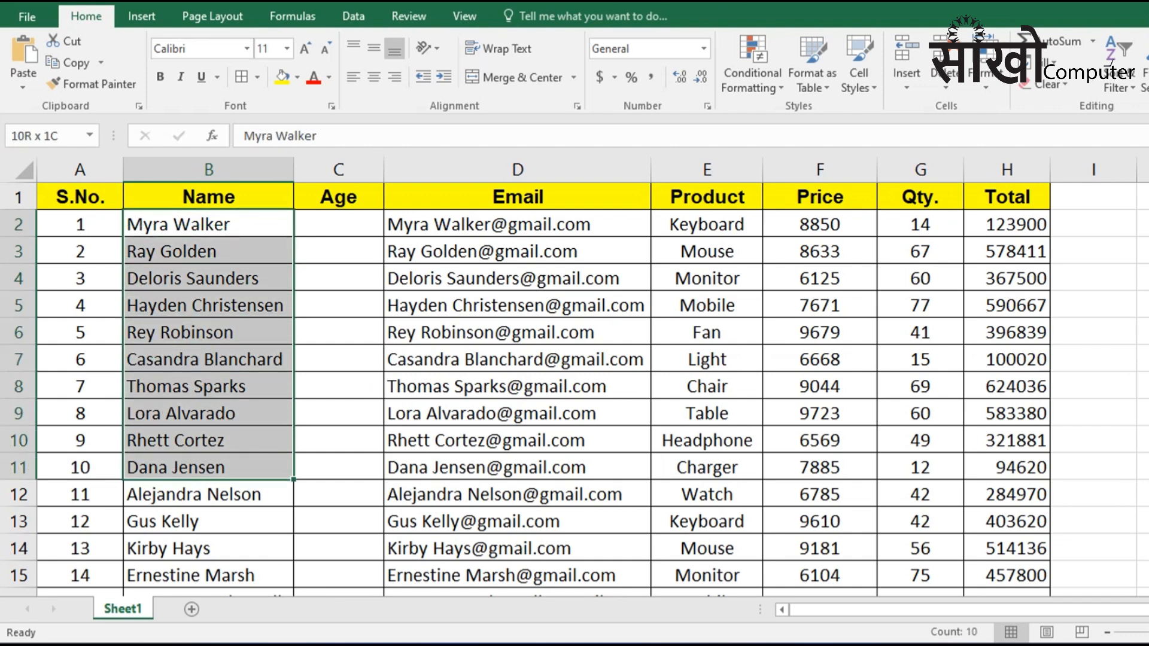
left_click(208, 332)
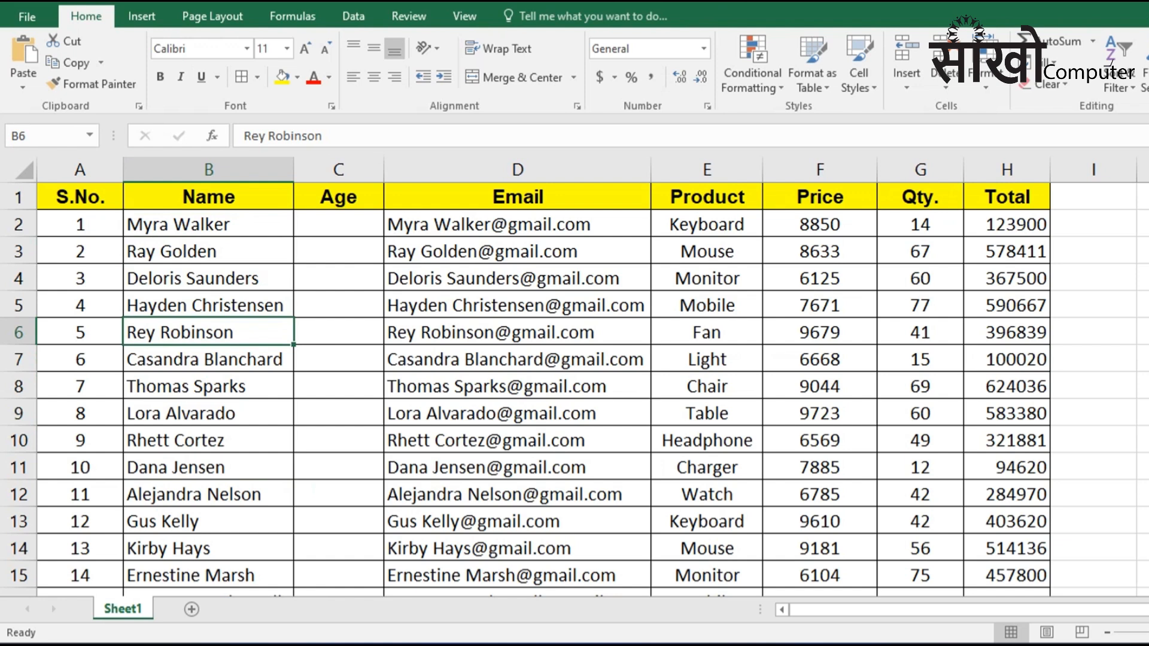
left_click(208, 252)
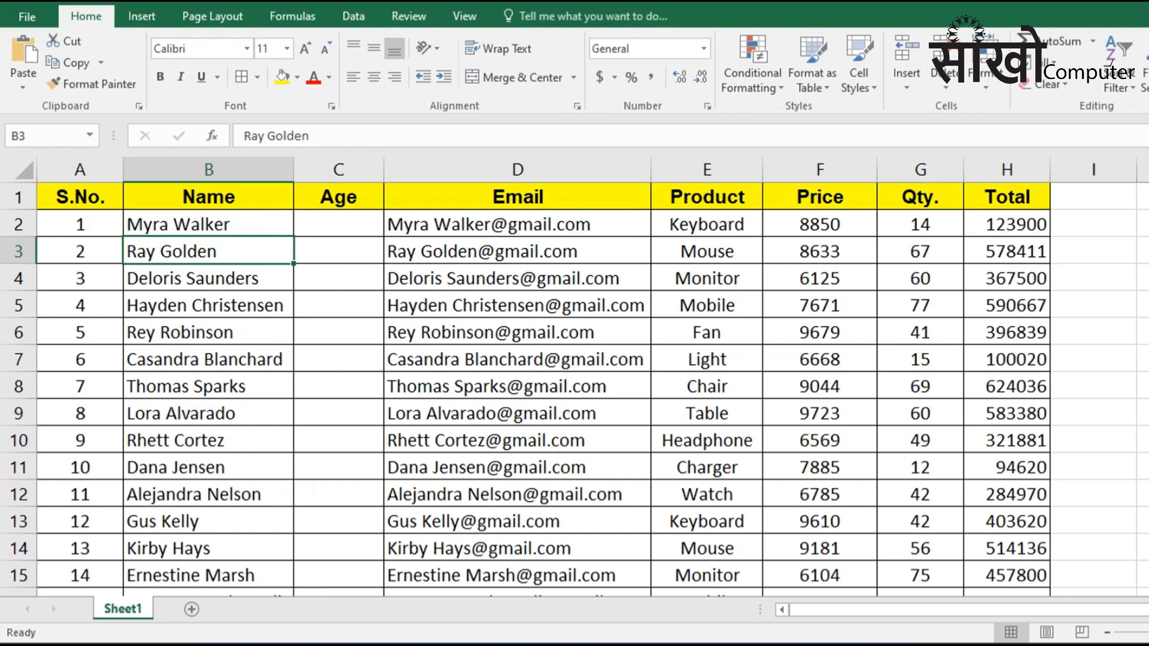
left_click_drag(517, 224, 517, 574)
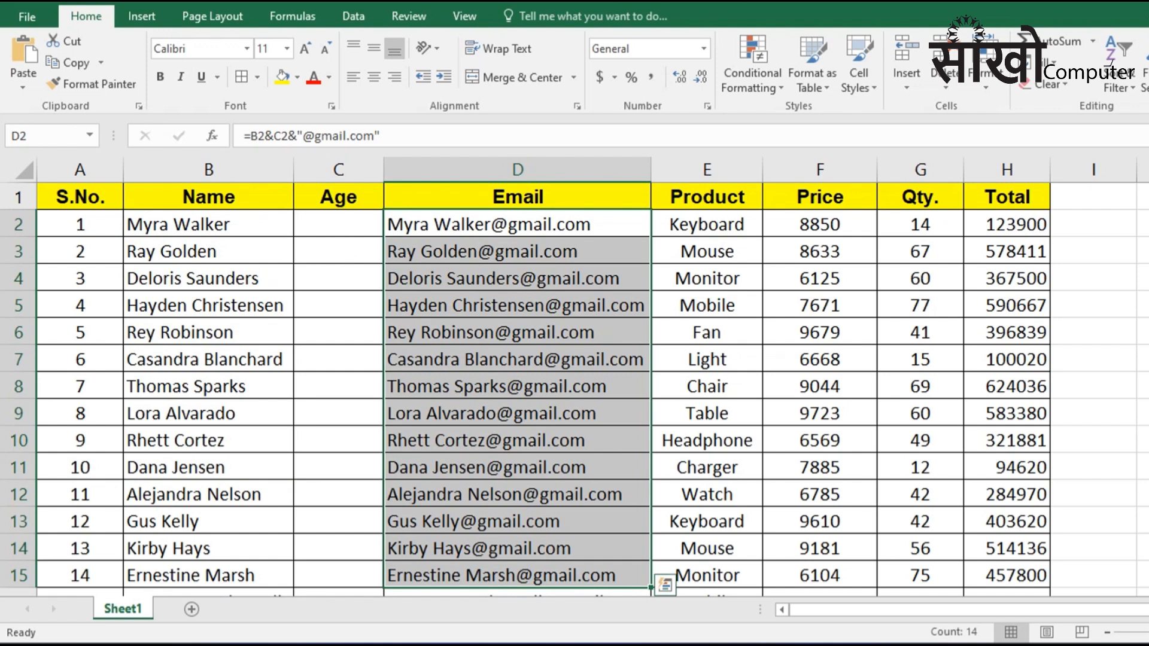
left_click(208, 225)
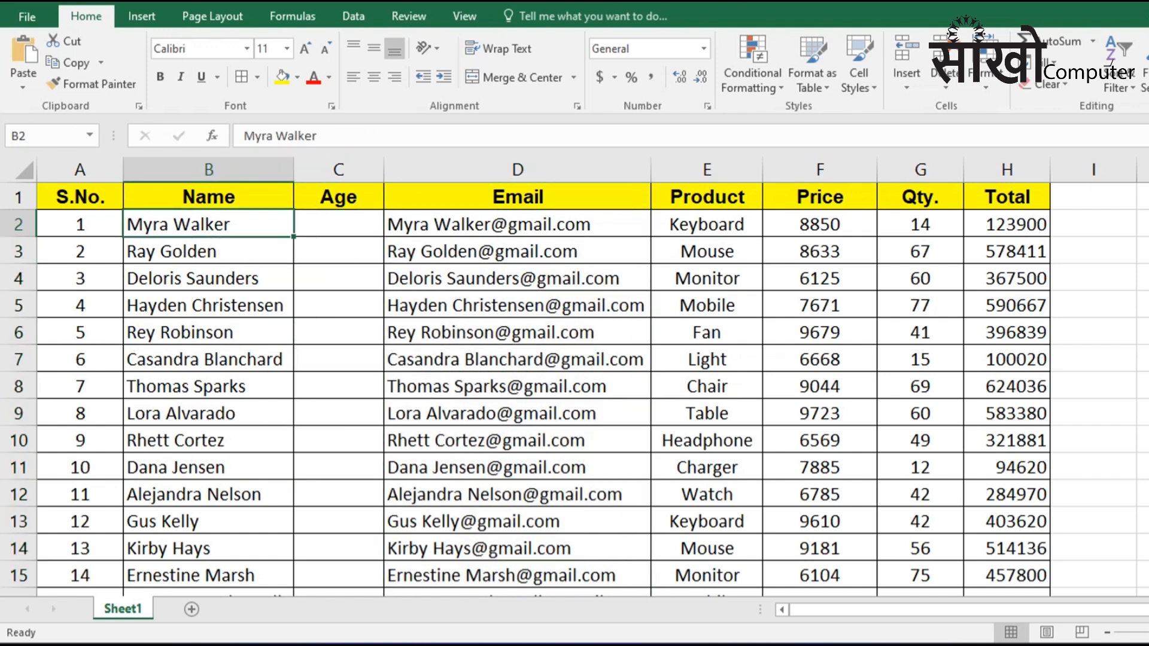
Widen the Age column slightly and enter the formula =RANDBETWEEN(20,50) in C2.
left_click(338, 224)
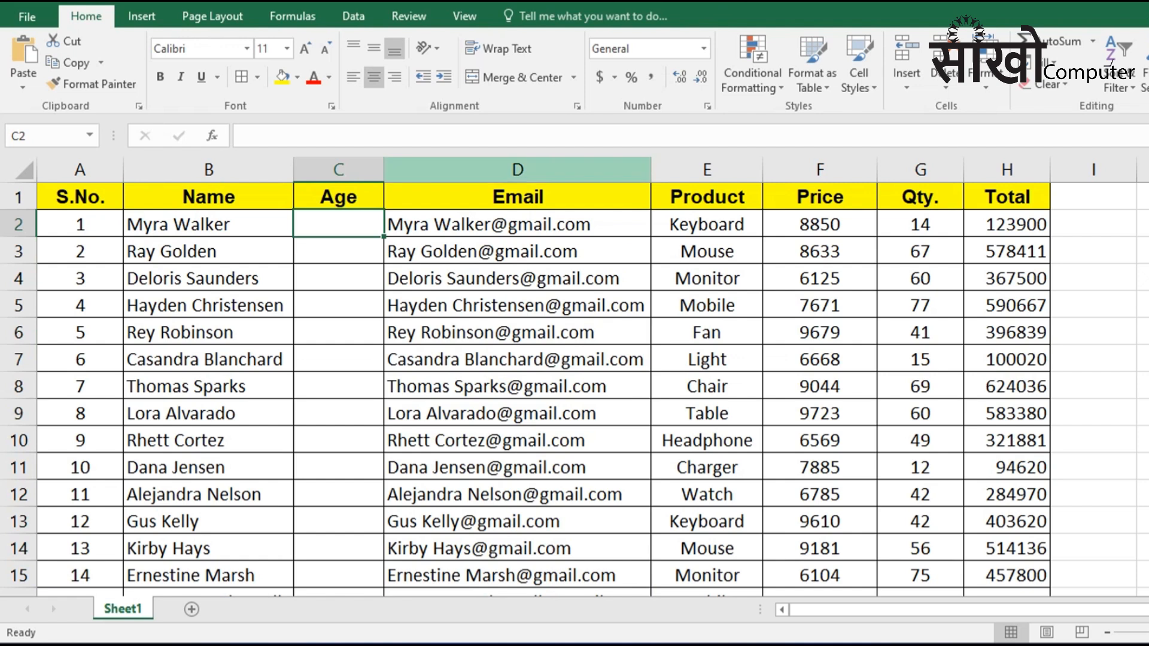
left_click_drag(384, 169, 402, 169)
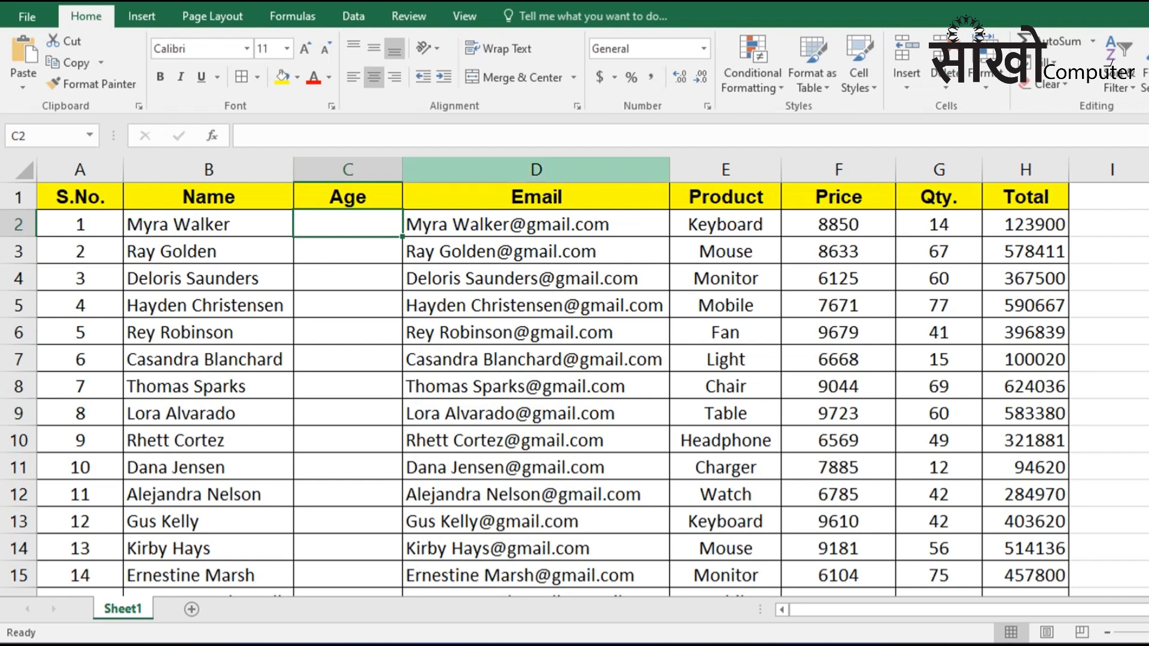
type("=rand")
key("Down")
key("Tab")
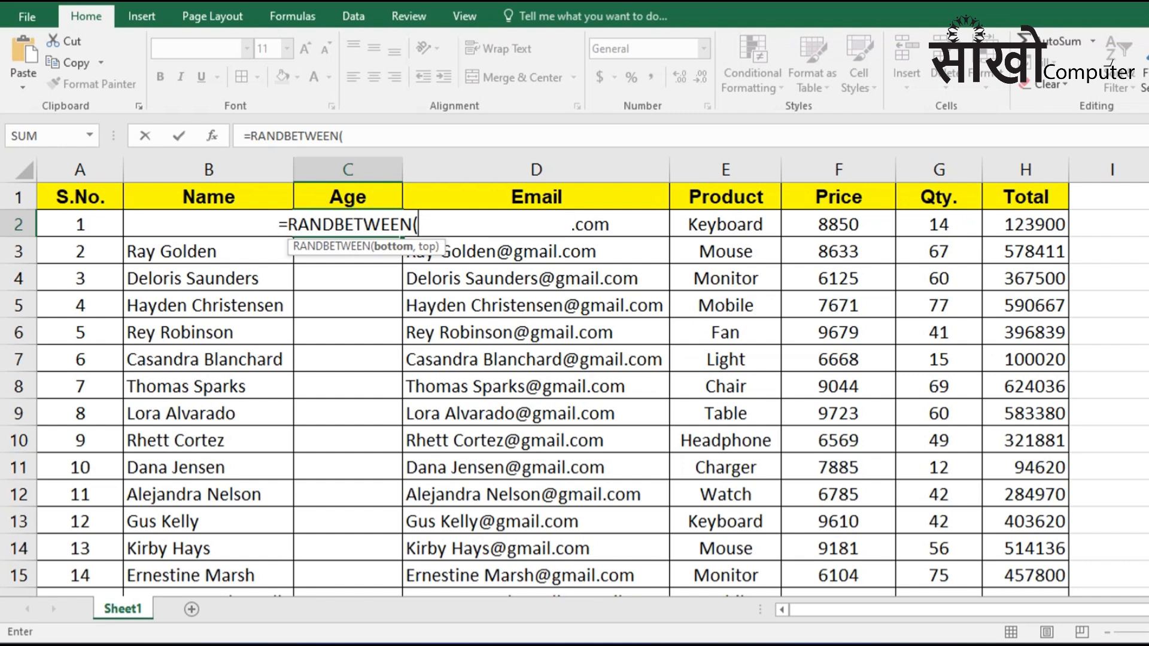
type("20")
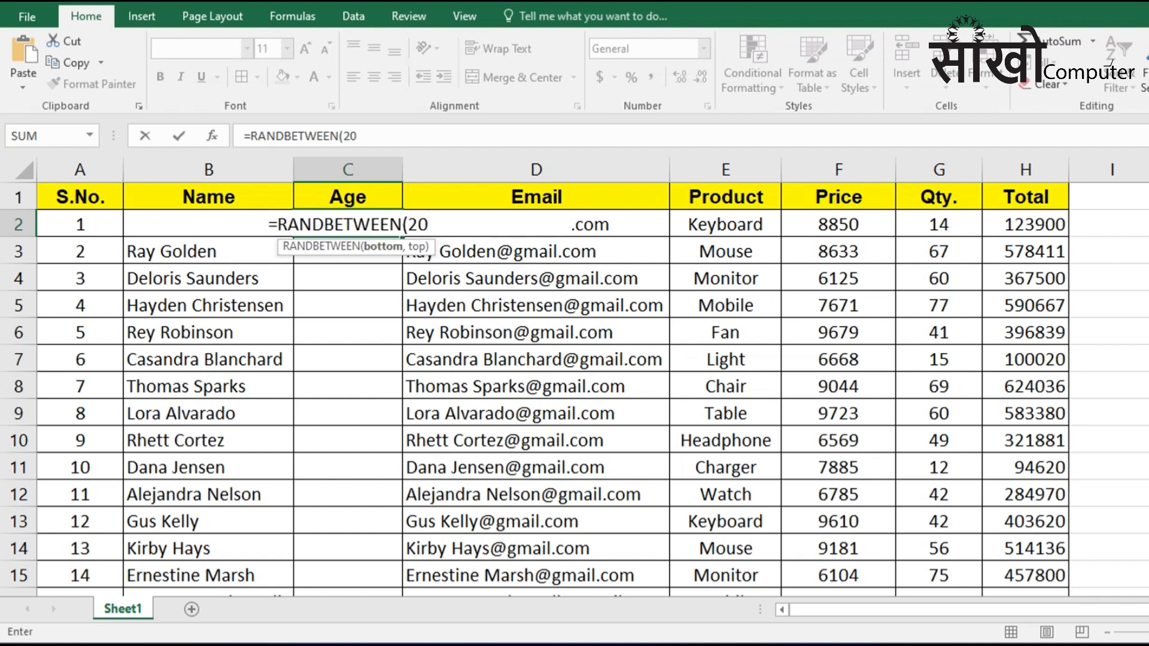
type(",50)")
key("ctrl+Return")
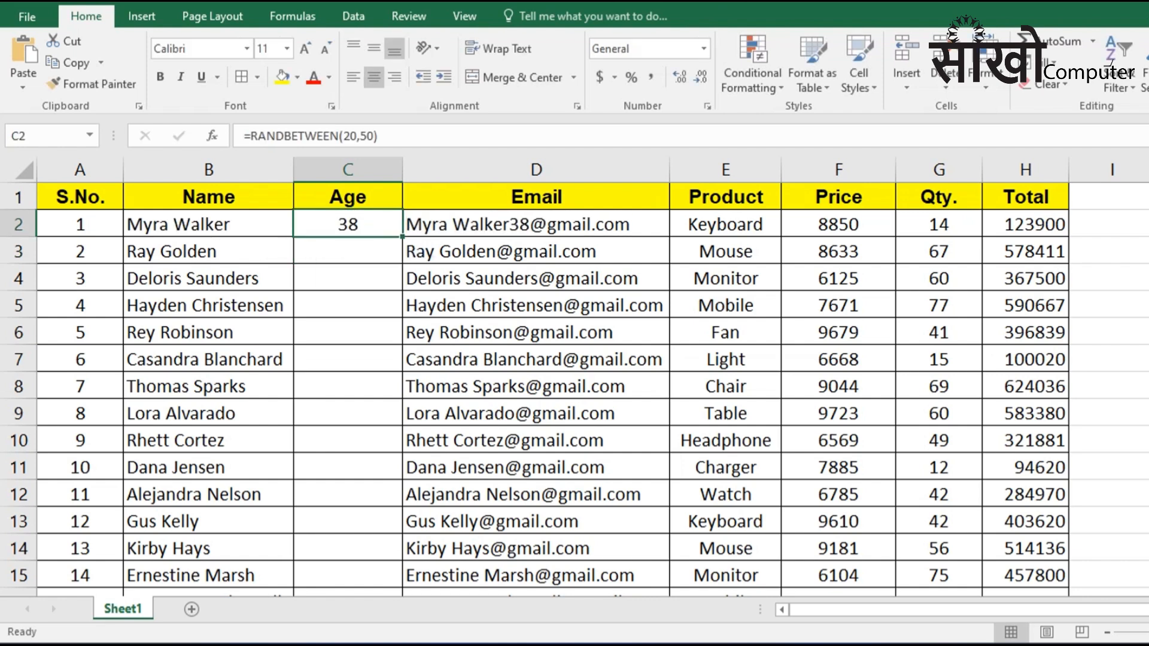
Fill the random age formula down the Age column and replace the formulas with their values.
double_click(402, 237)
key("ctrl+c")
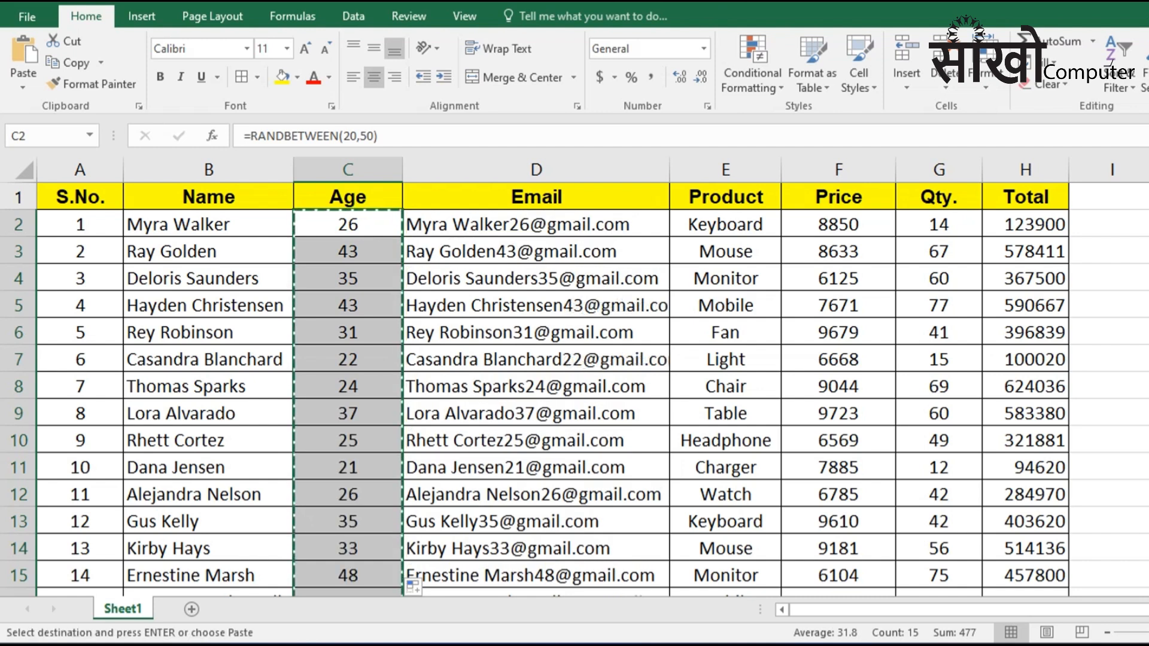
key("ctrl+alt+v")
key("v")
key("Return")
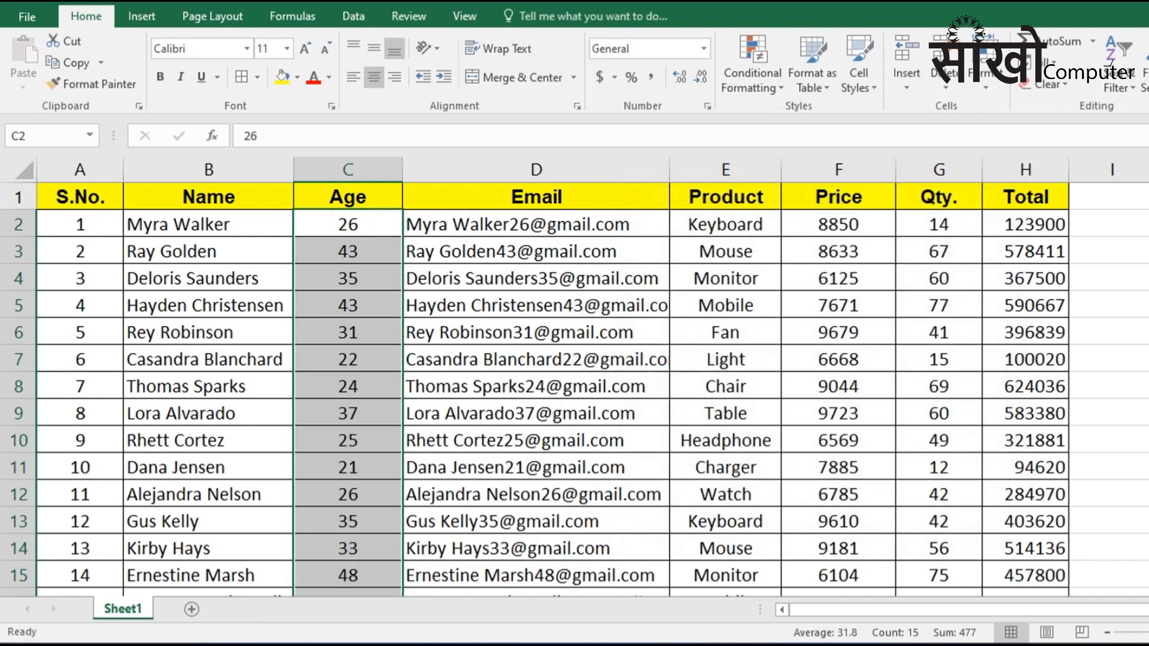
Check the formulas in the Email column and widen the column so the longest addresses fit.
left_click(536, 333)
left_click(536, 225)
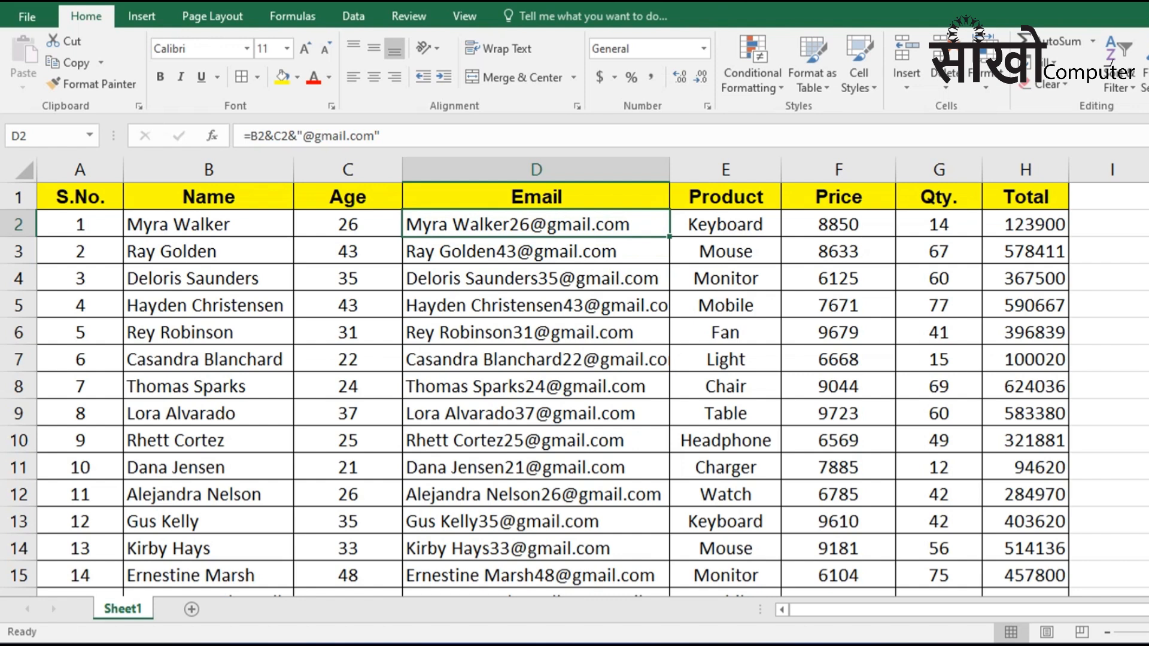
left_click_drag(536, 278, 536, 467)
left_click(536, 440)
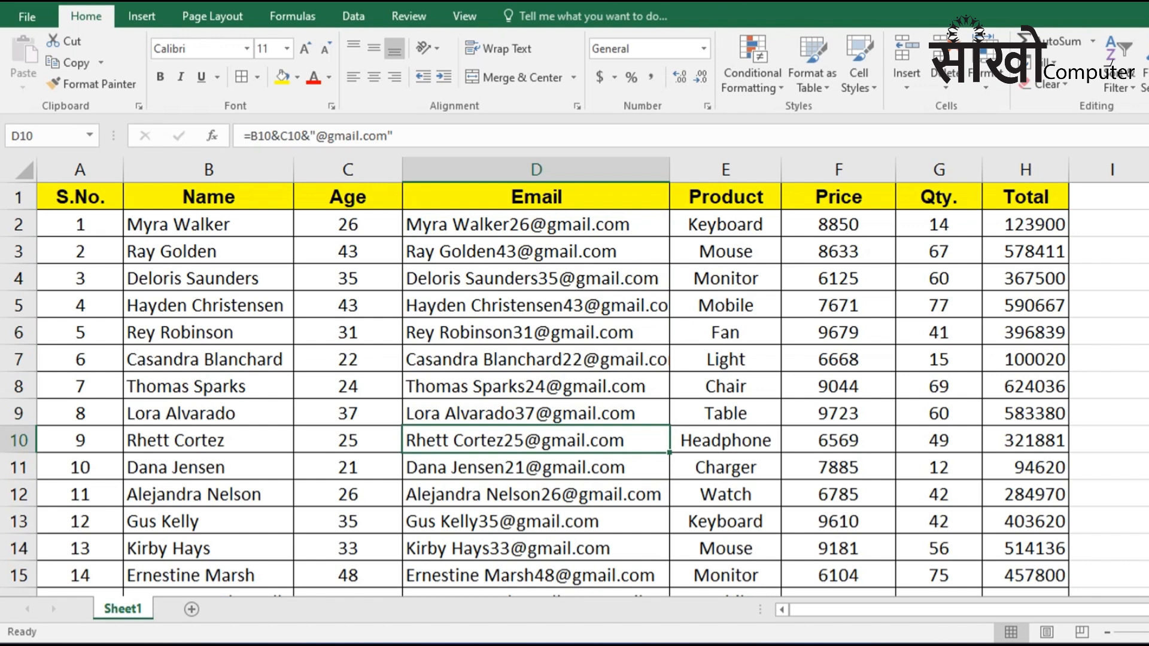
left_click_drag(669, 170, 708, 170)
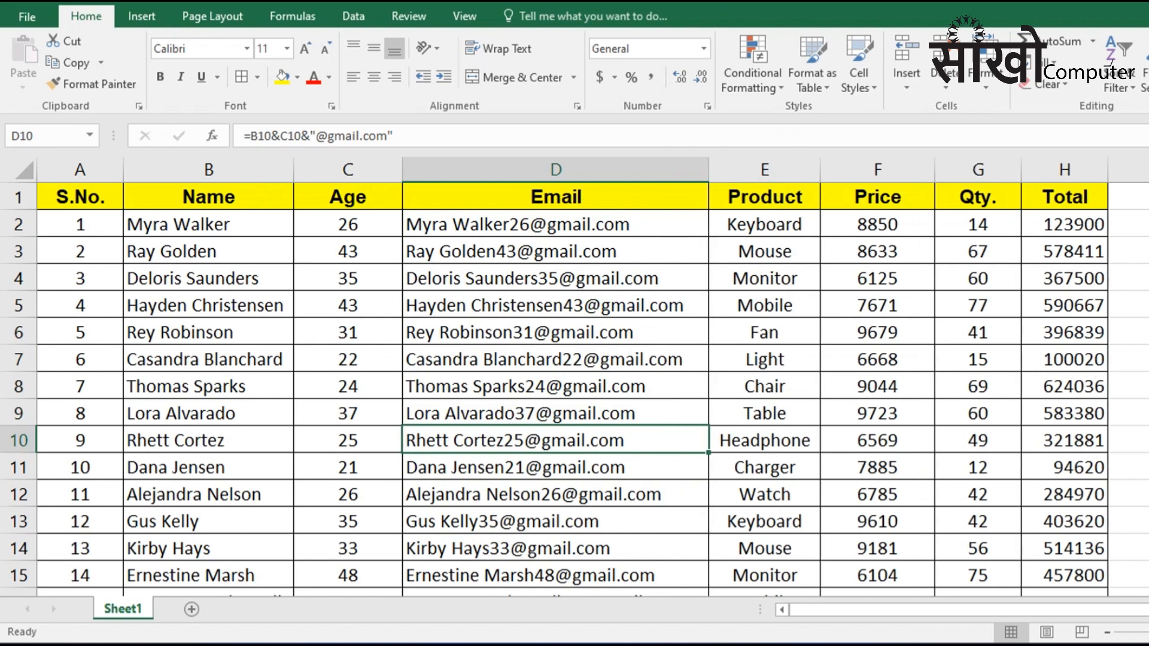